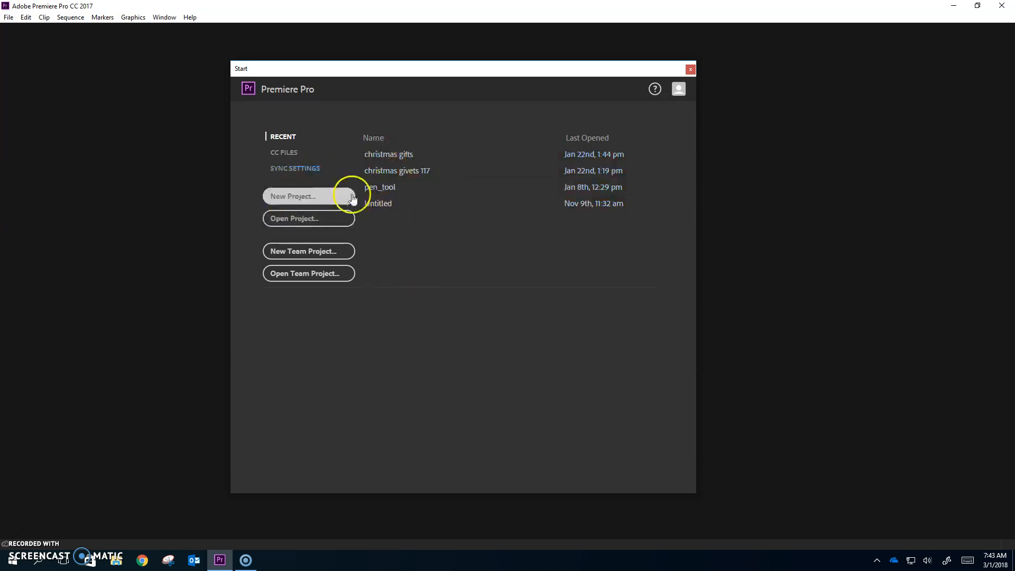
Start a new project named Test and open the folder picker for its location.
click(288, 197)
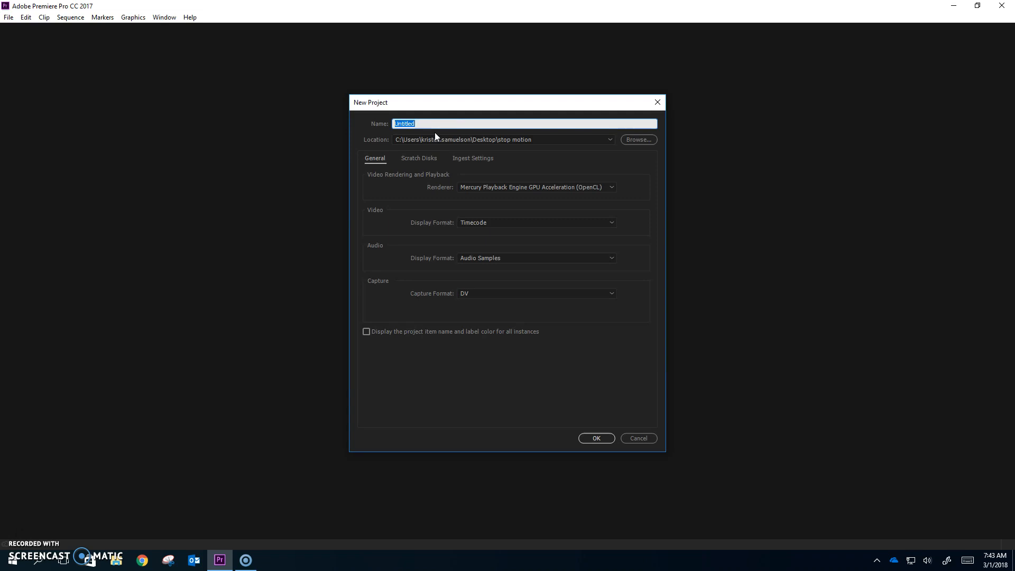
text(Test)
click(642, 141)
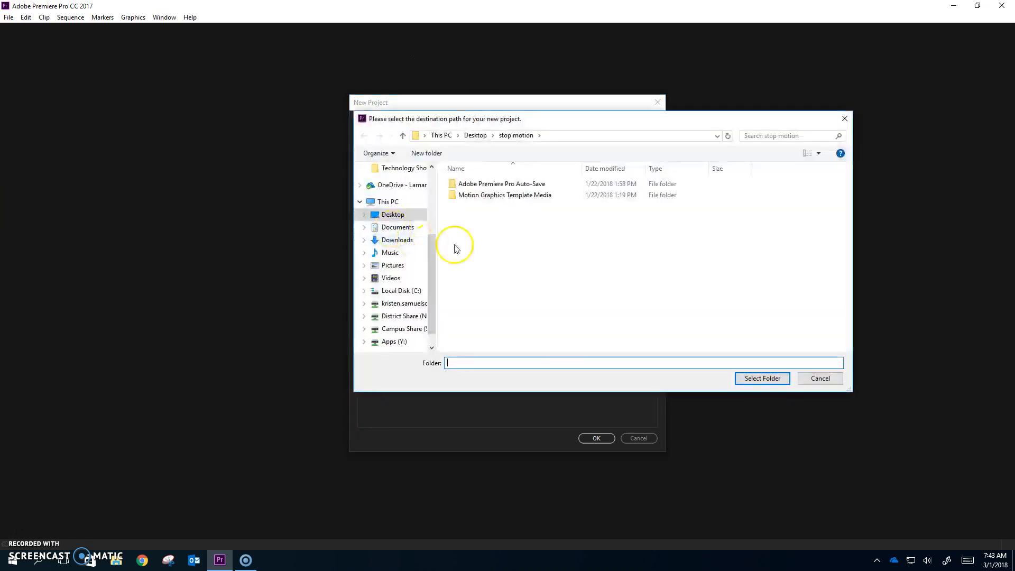
Go to the Desktop and choose the Name of Video Unit folder as the project location.
click(383, 216)
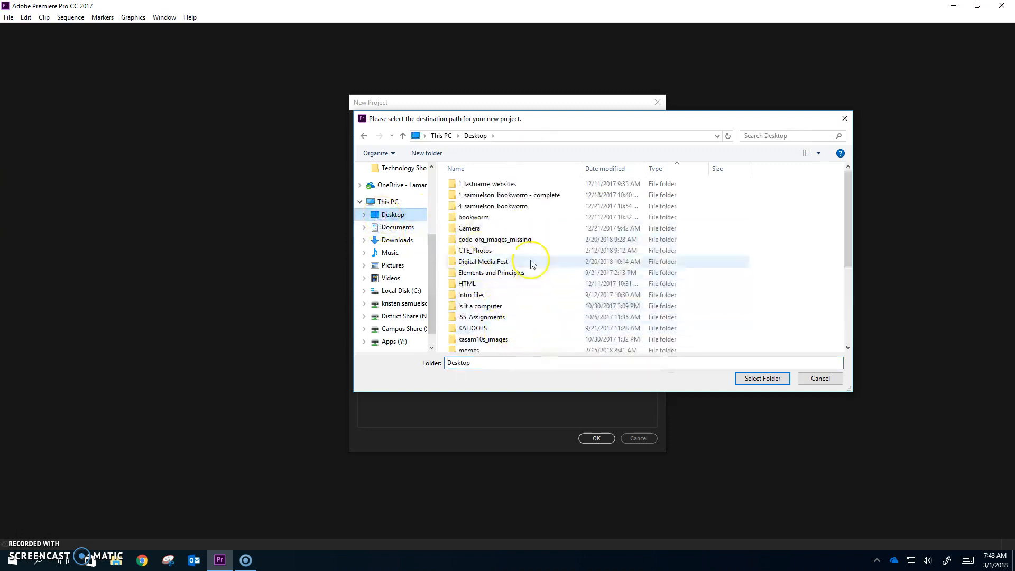
scroll(531, 253, down, 3)
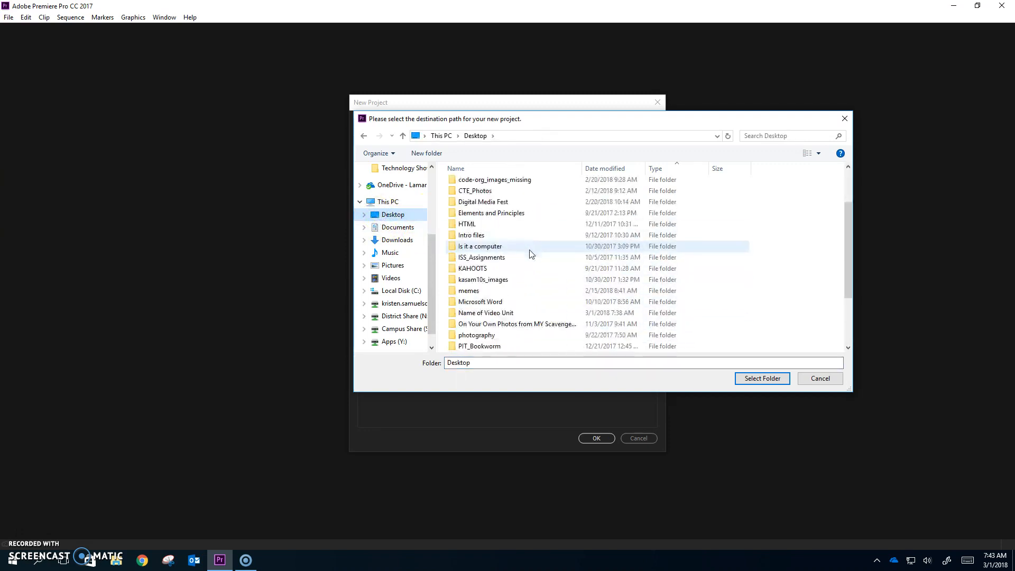
scroll(531, 255, down, 2)
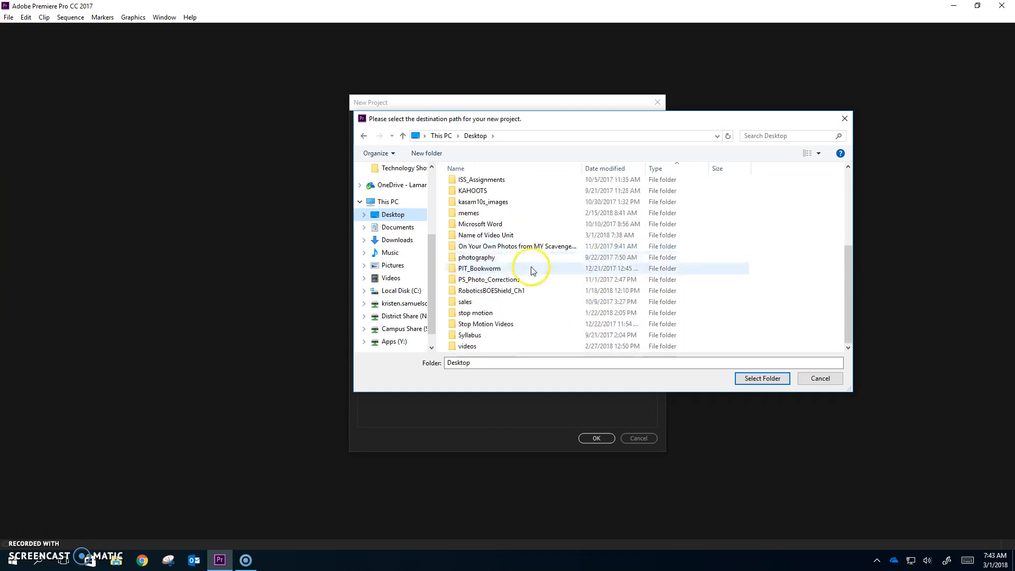
click(487, 235)
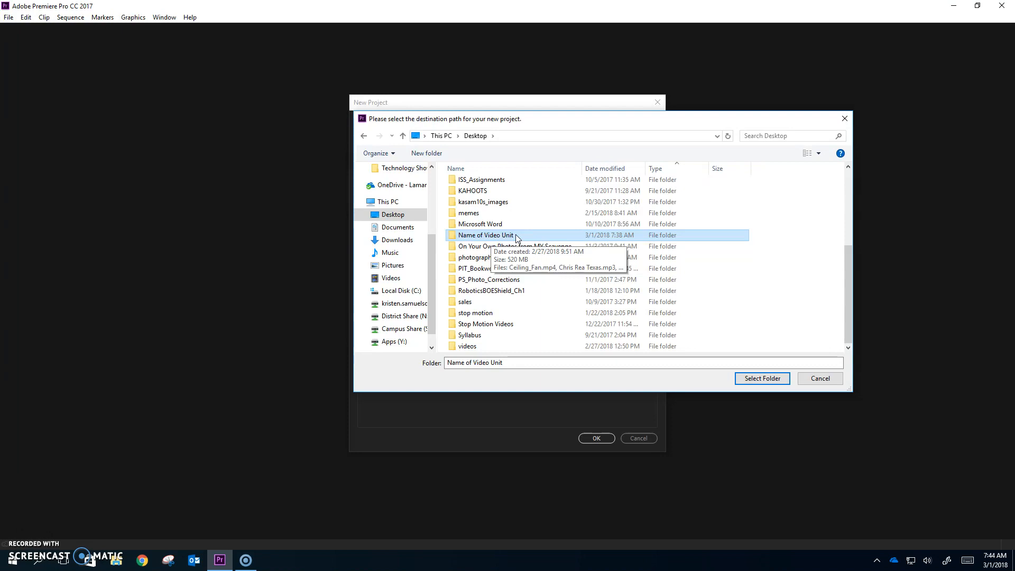
click(484, 238)
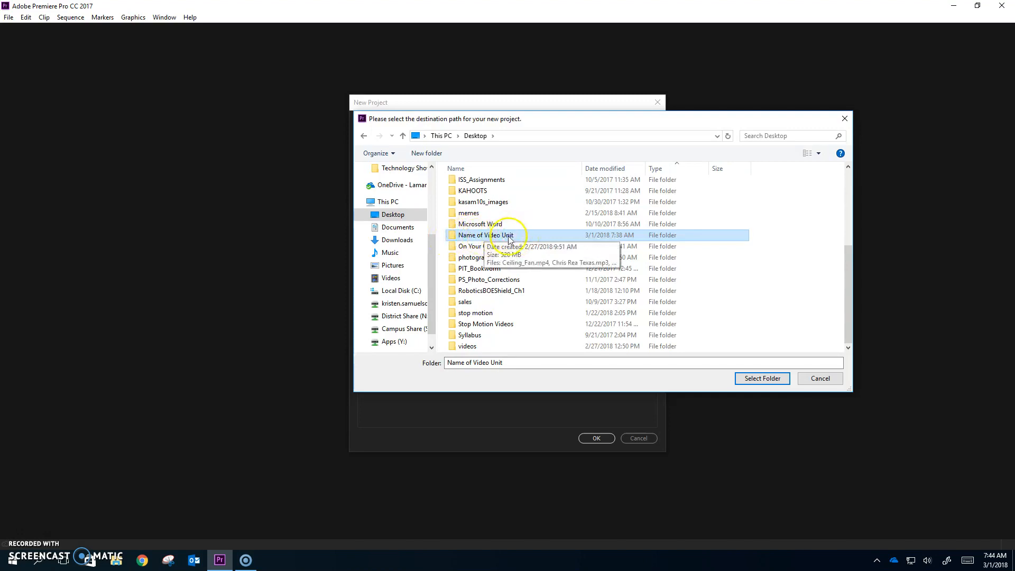
double_click(508, 237)
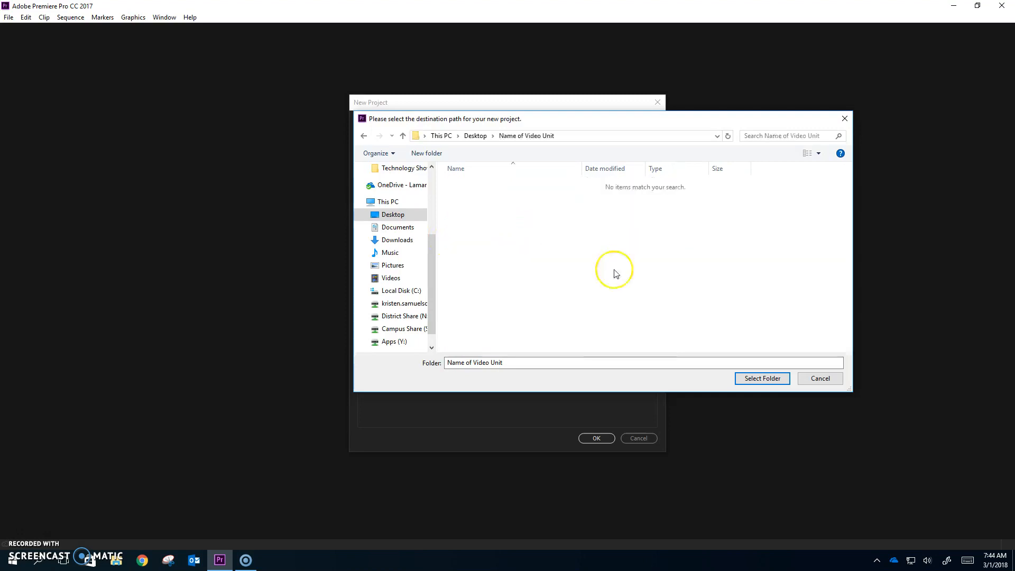
click(756, 379)
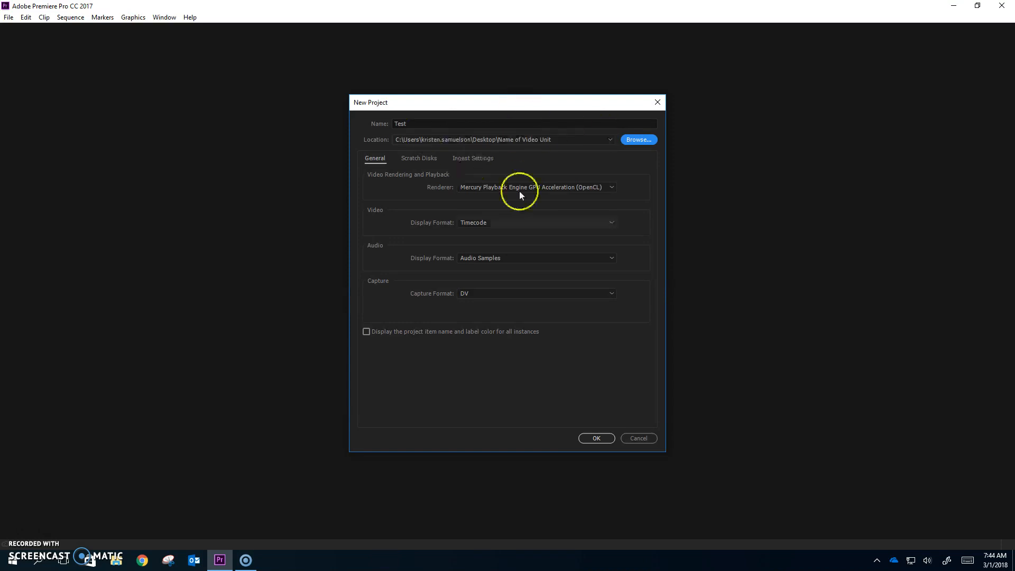
Confirm the New Project dialog to create Test.prproj in Name of Video Unit.
click(596, 437)
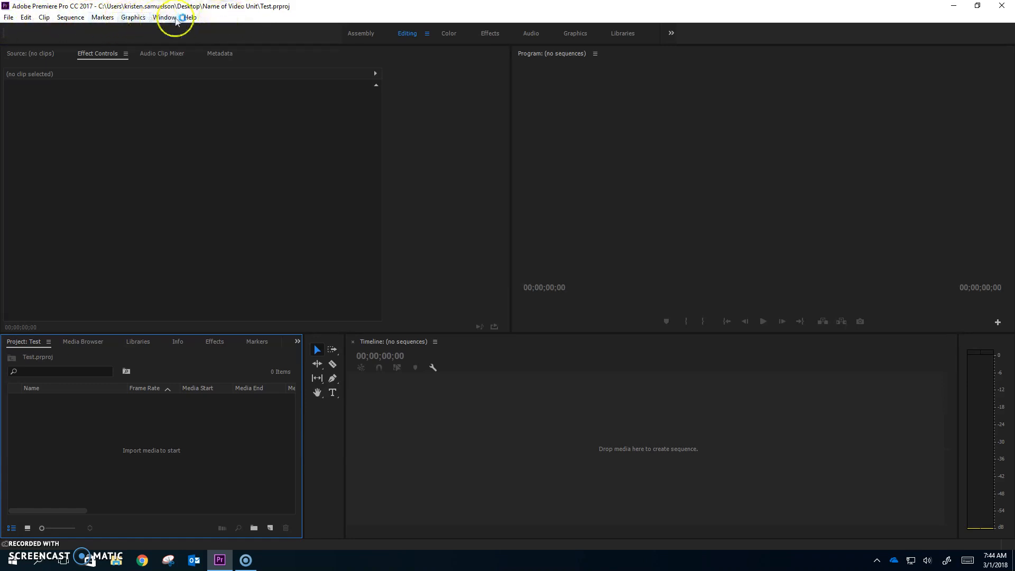
click(11, 18)
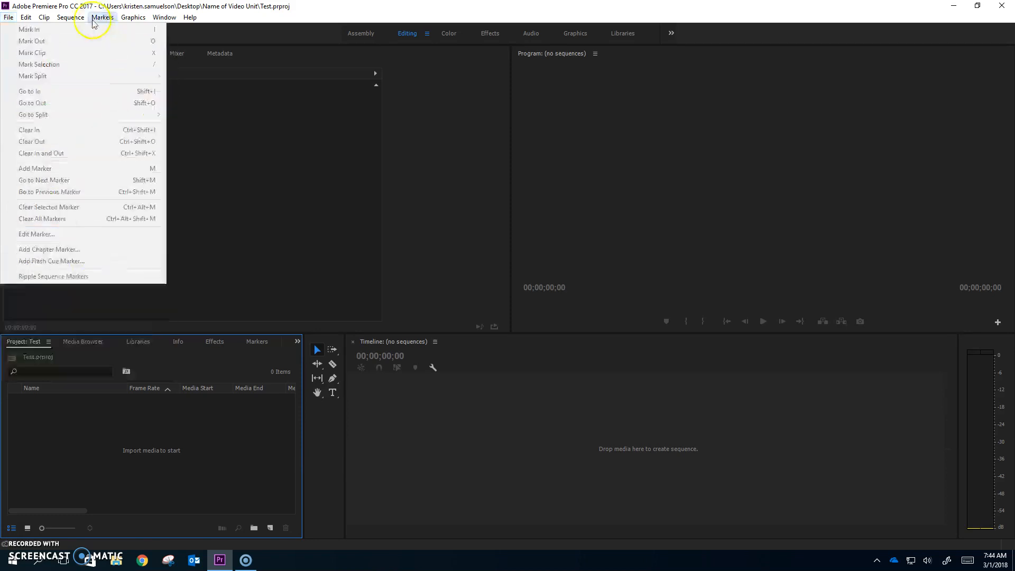
mouse_move(23, 20)
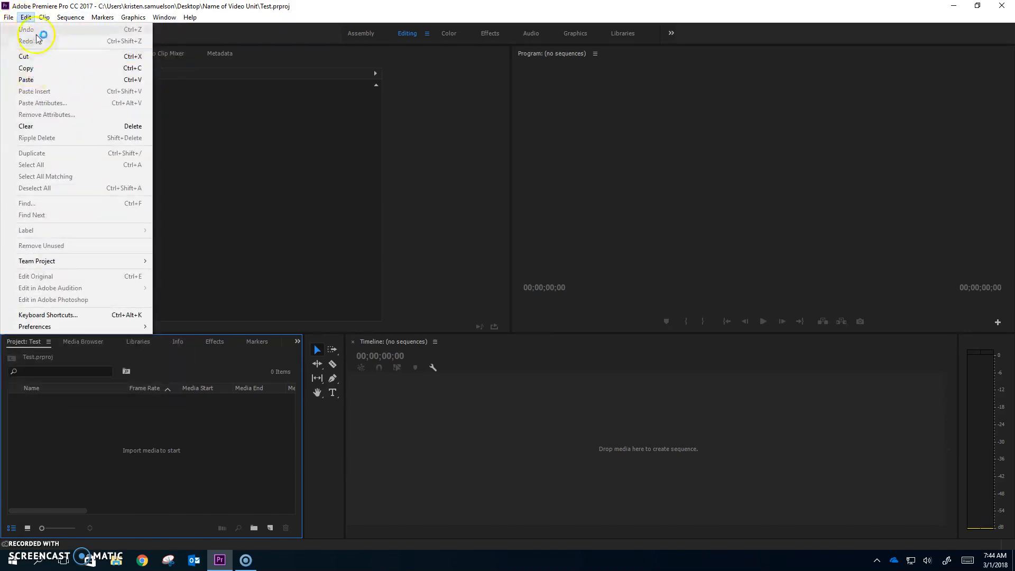
mouse_move(103, 21)
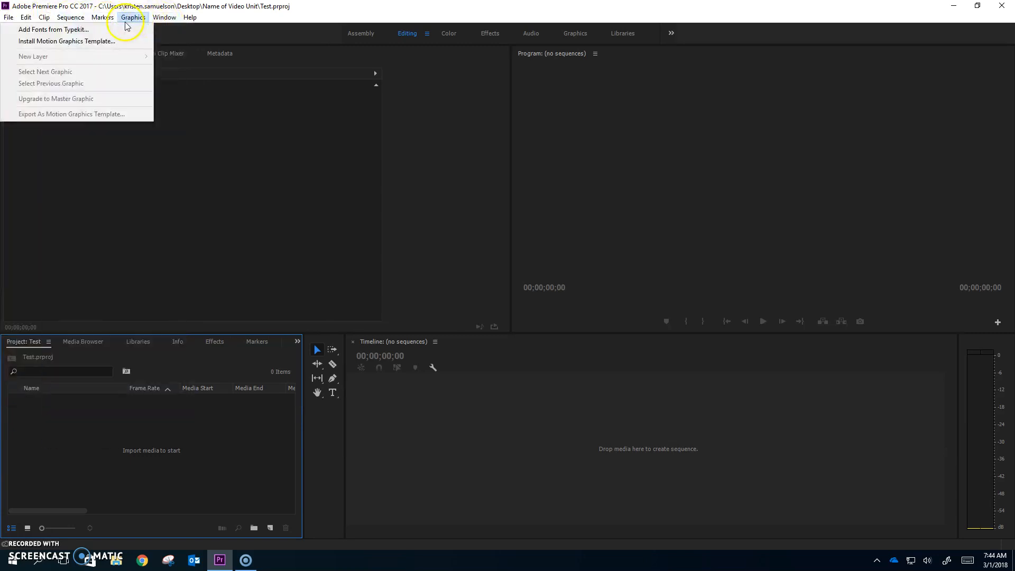
mouse_move(161, 25)
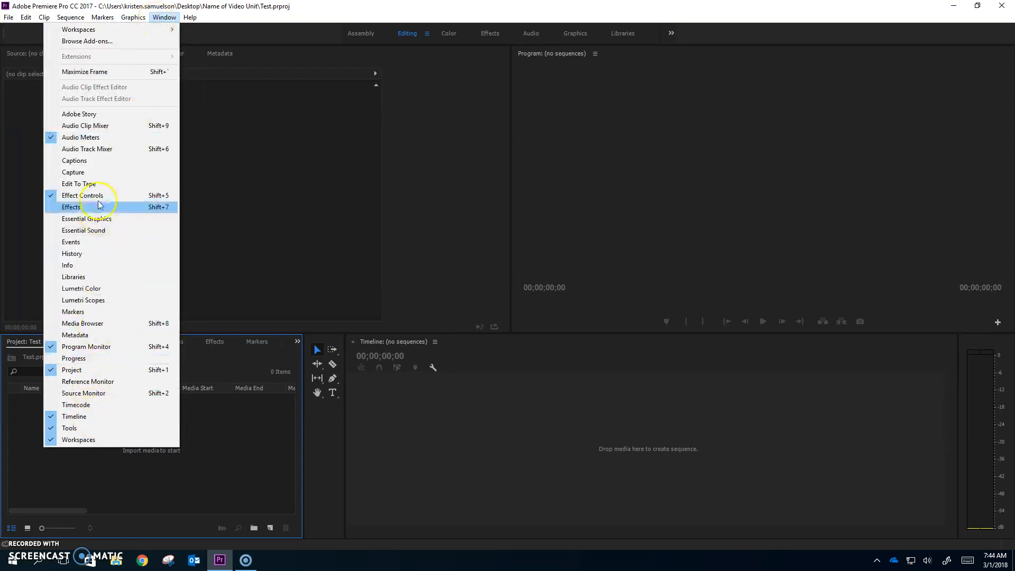
mouse_move(191, 19)
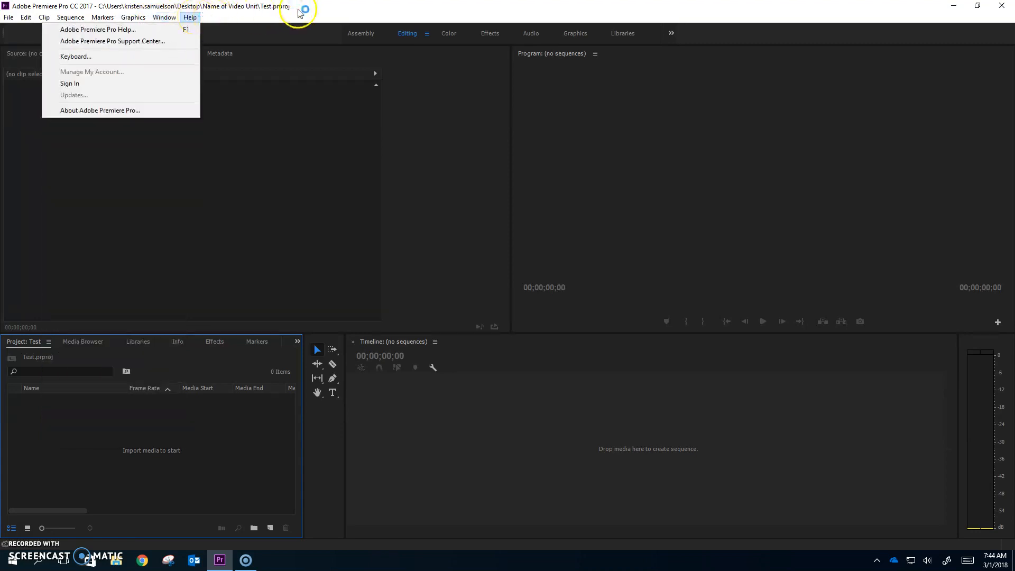
click(553, 7)
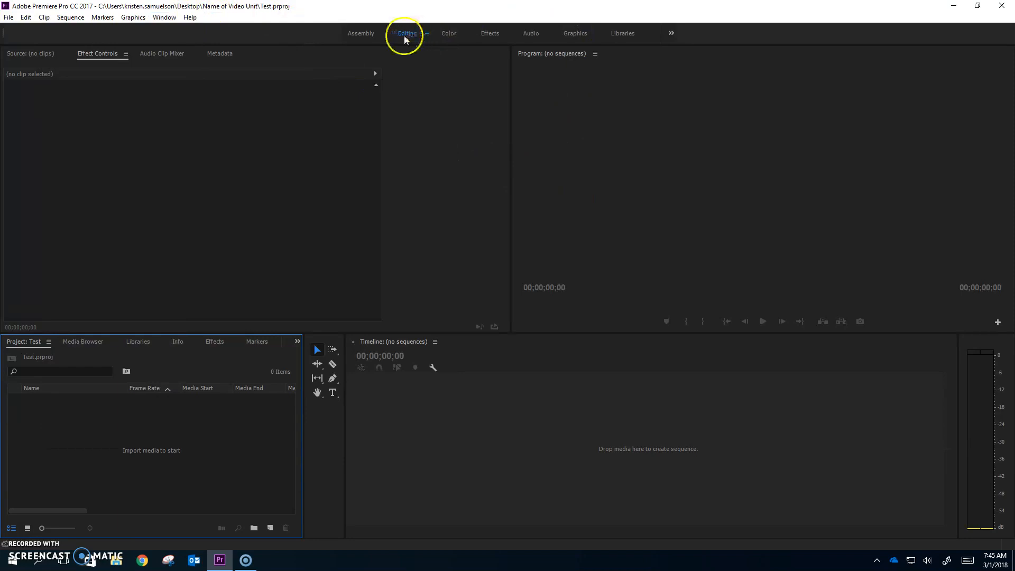
Cycle through the Assembly, Color, Effects and Editing workspace layouts.
click(487, 35)
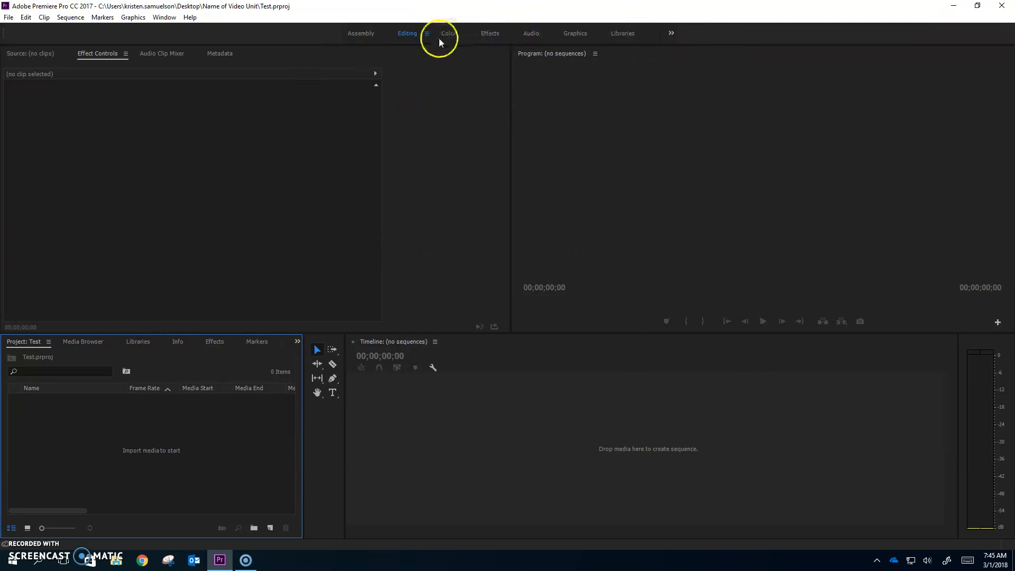
click(366, 34)
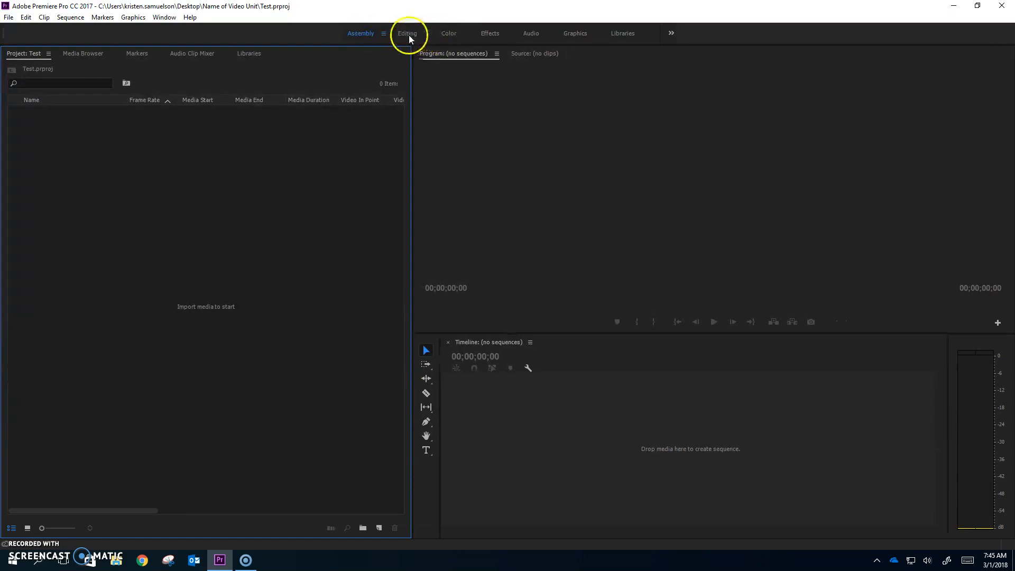
click(458, 36)
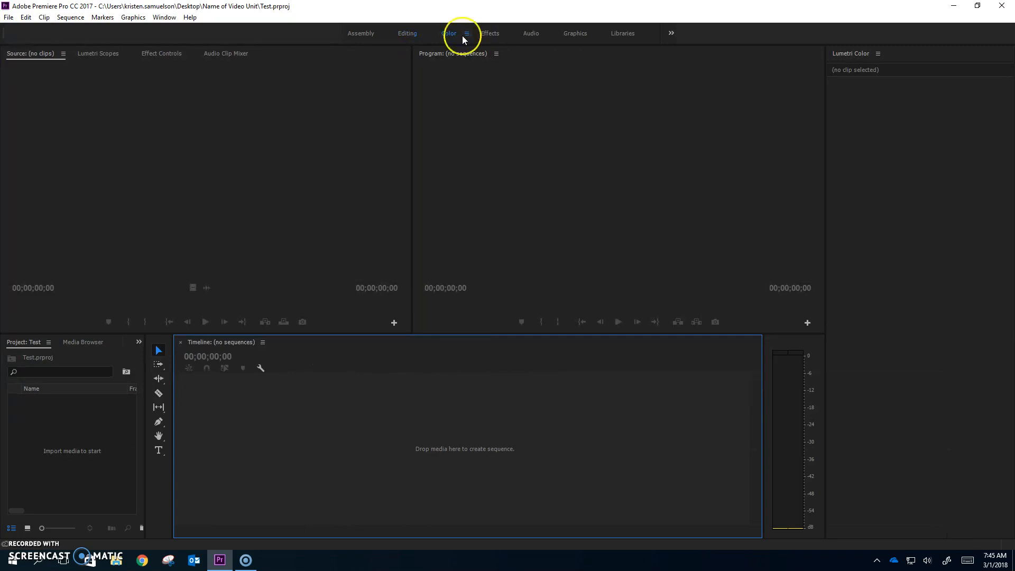
click(491, 34)
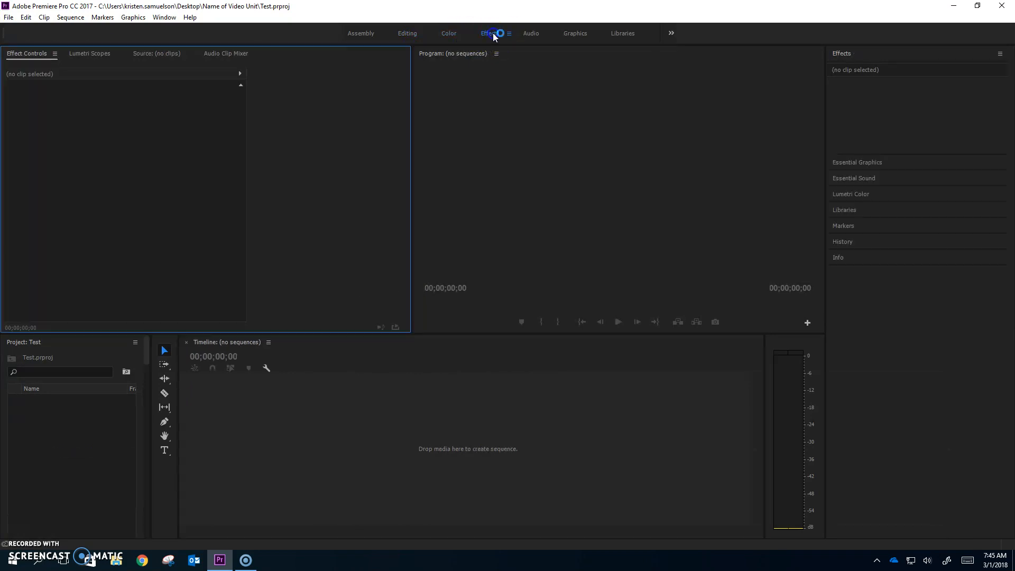
click(411, 36)
click(487, 36)
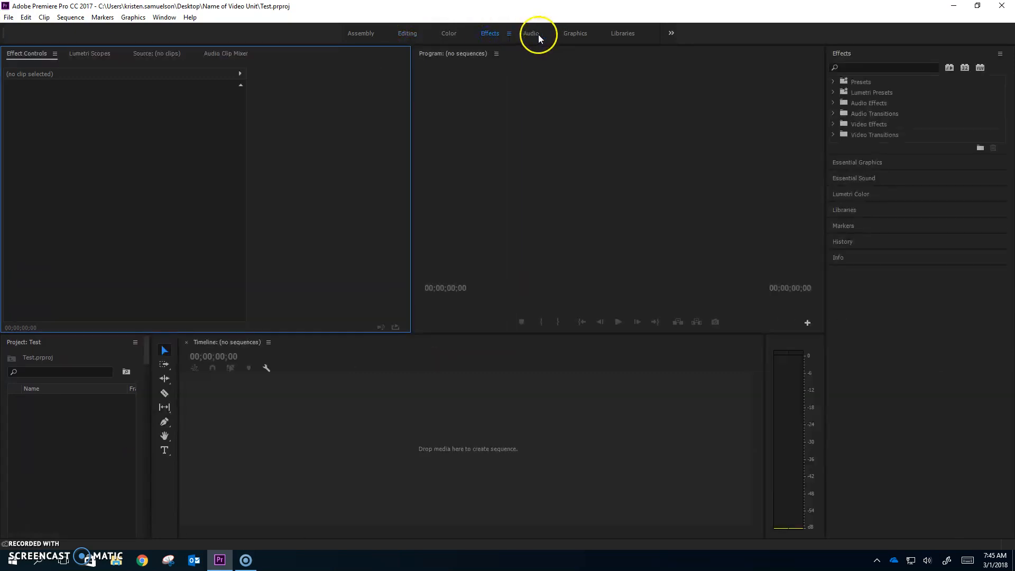
From the workspace overflow list, try the Libraries, Graphics and Audio layouts.
click(671, 33)
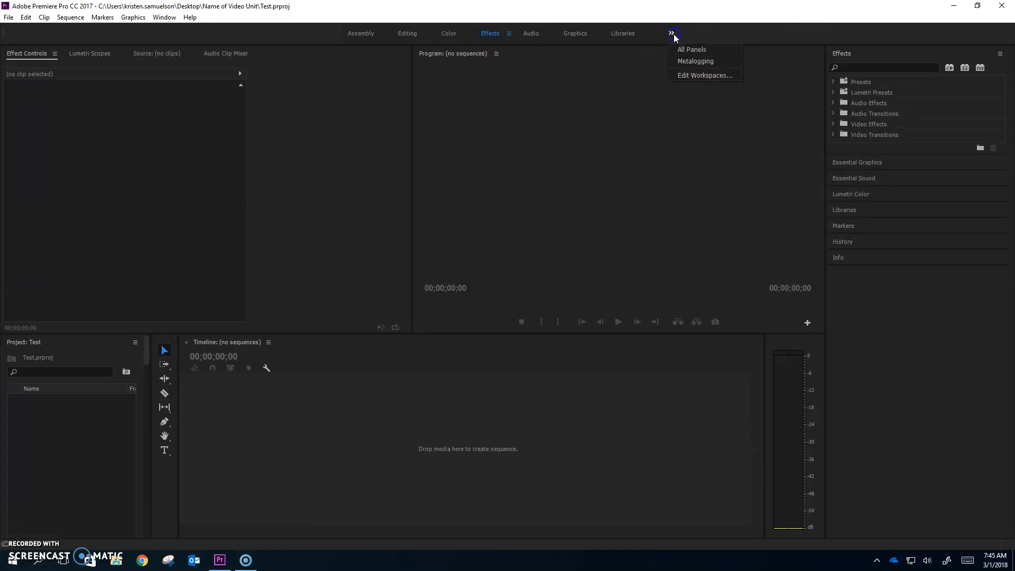
click(629, 35)
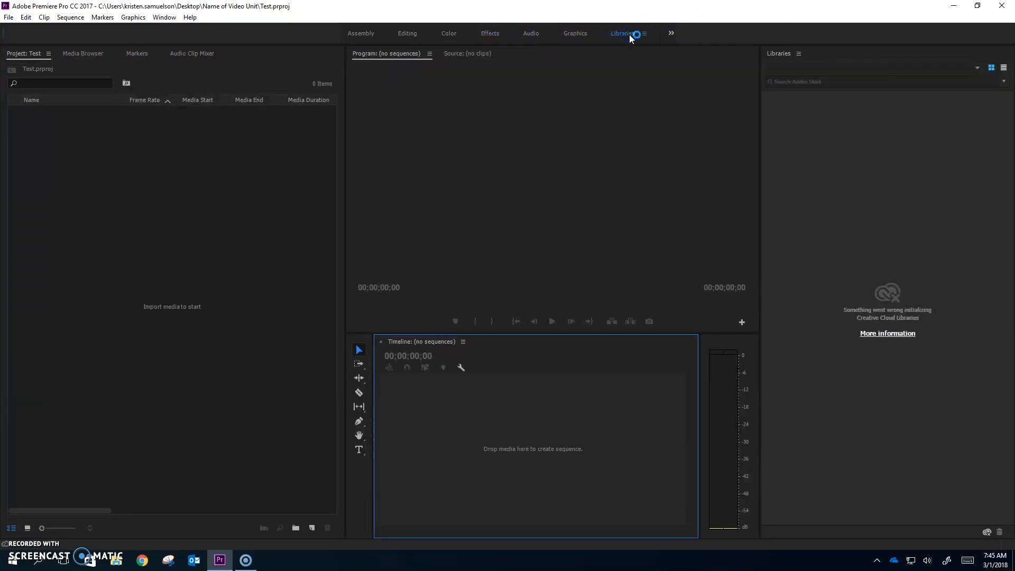
click(574, 34)
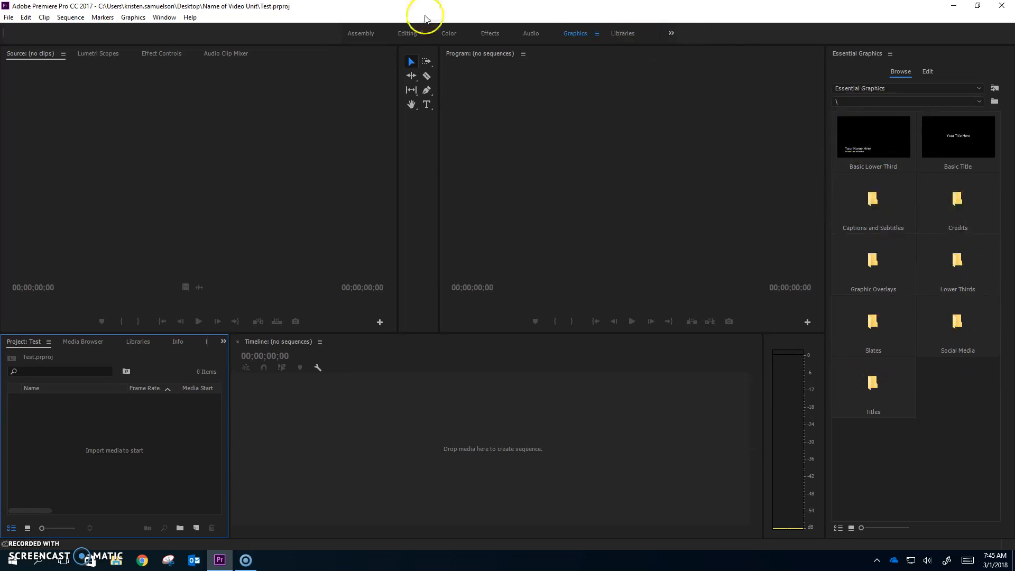
click(529, 34)
Return to the Editing workspace with Effect Controls shown and the Program monitor active.
click(406, 34)
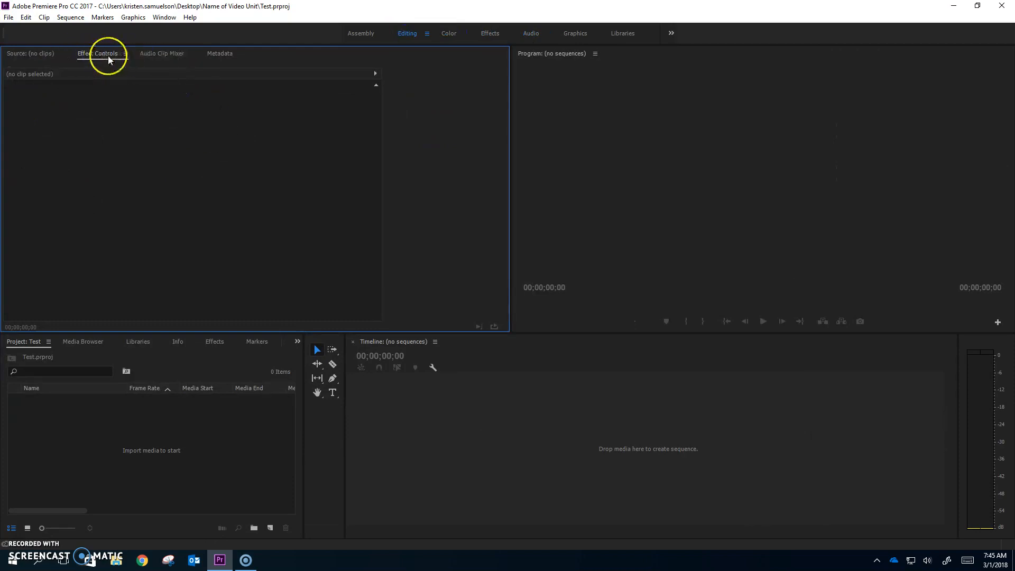
click(31, 54)
click(97, 53)
click(159, 54)
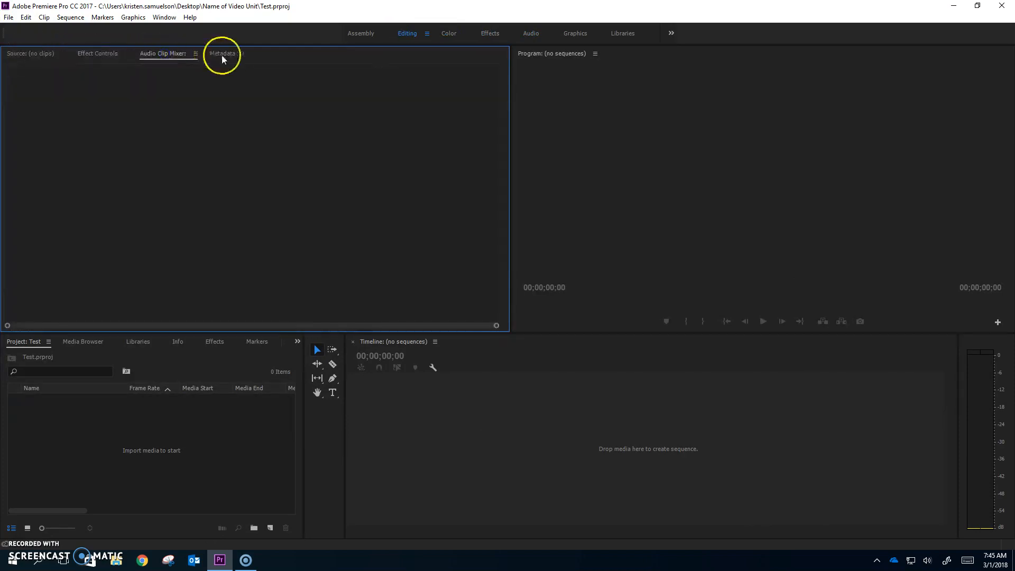
click(225, 54)
click(47, 57)
click(96, 57)
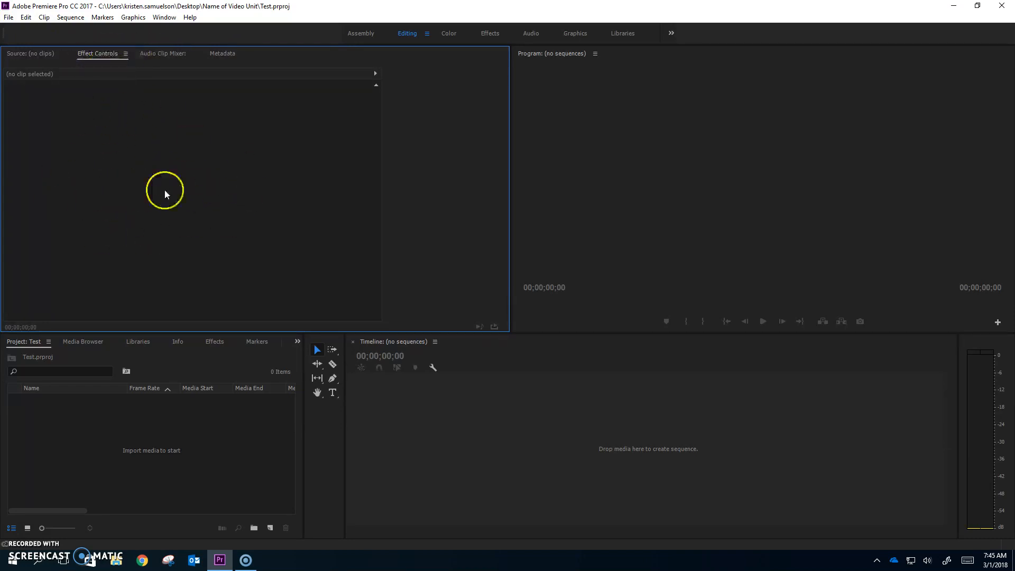
click(676, 78)
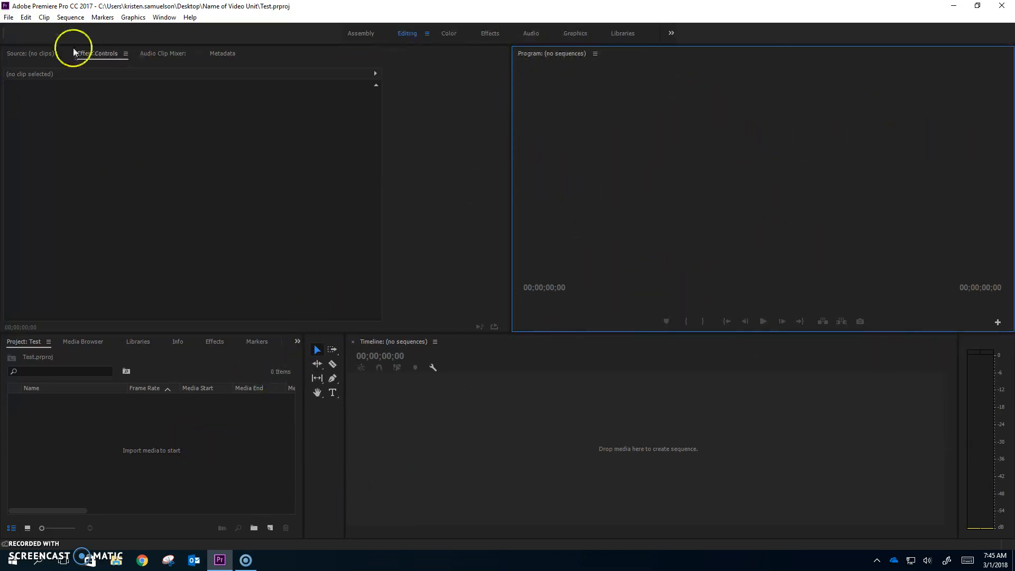
Import Ceiling_Fan.mp4 through File > Import and select it in the Project panel.
click(8, 17)
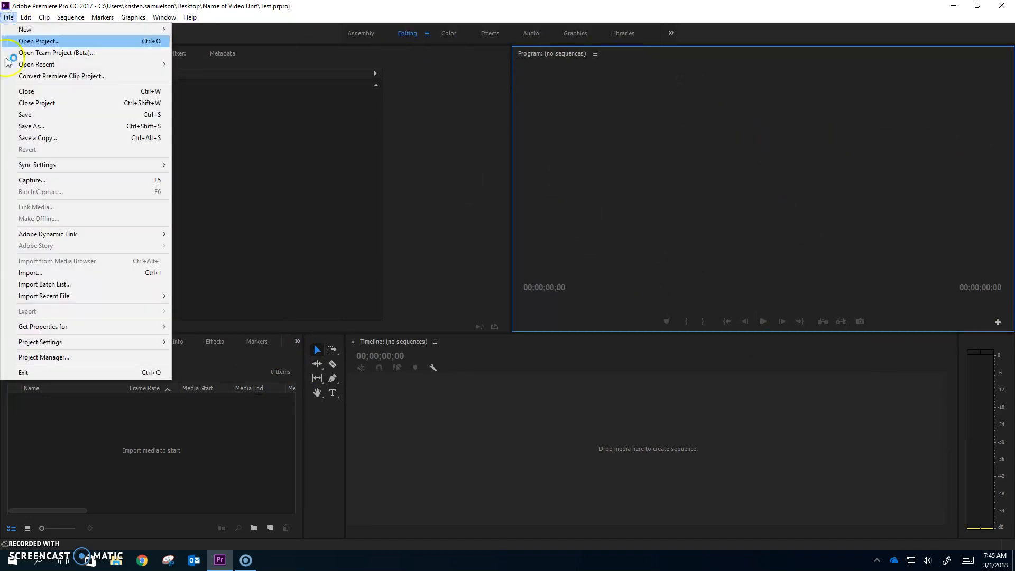
click(68, 275)
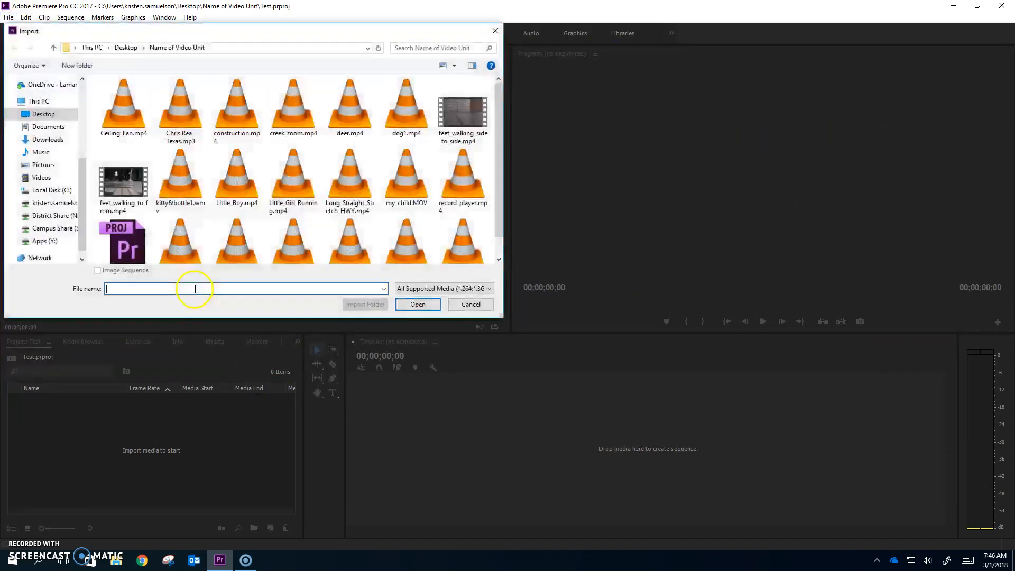
double_click(127, 123)
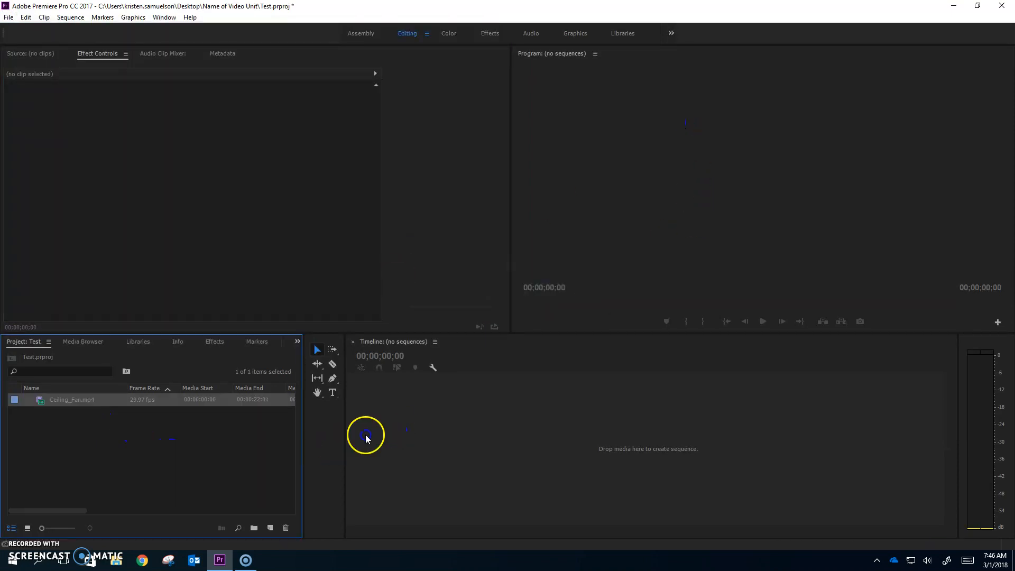
click(154, 400)
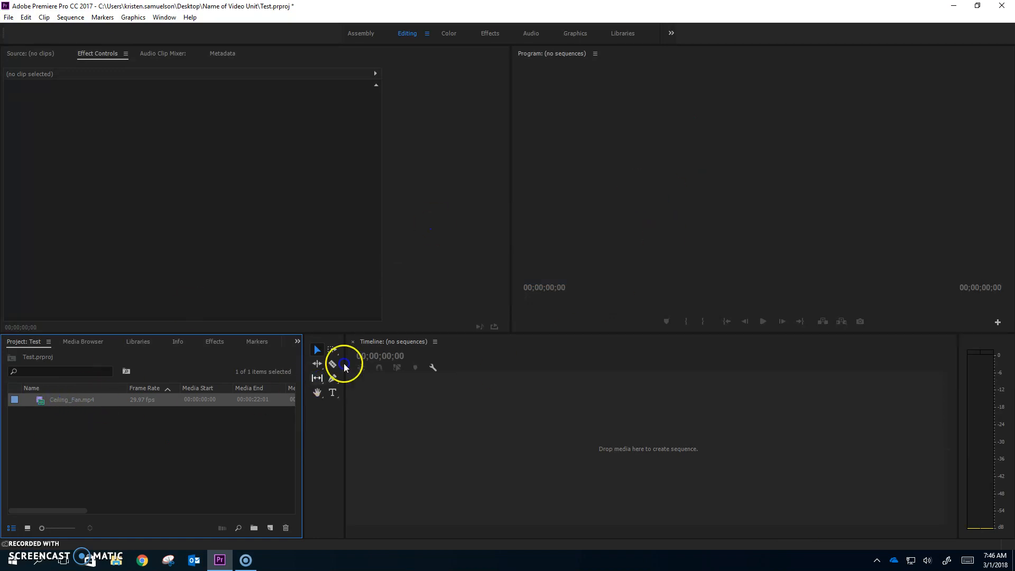
Load Ceiling_Fan.mp4 into the Source monitor and switch the bin to List view.
double_click(41, 400)
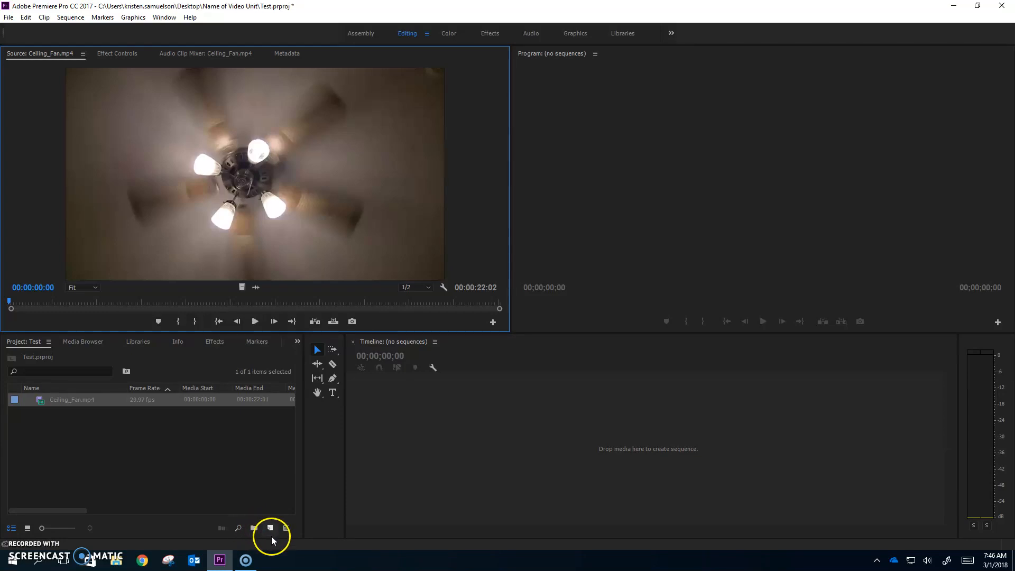
click(9, 528)
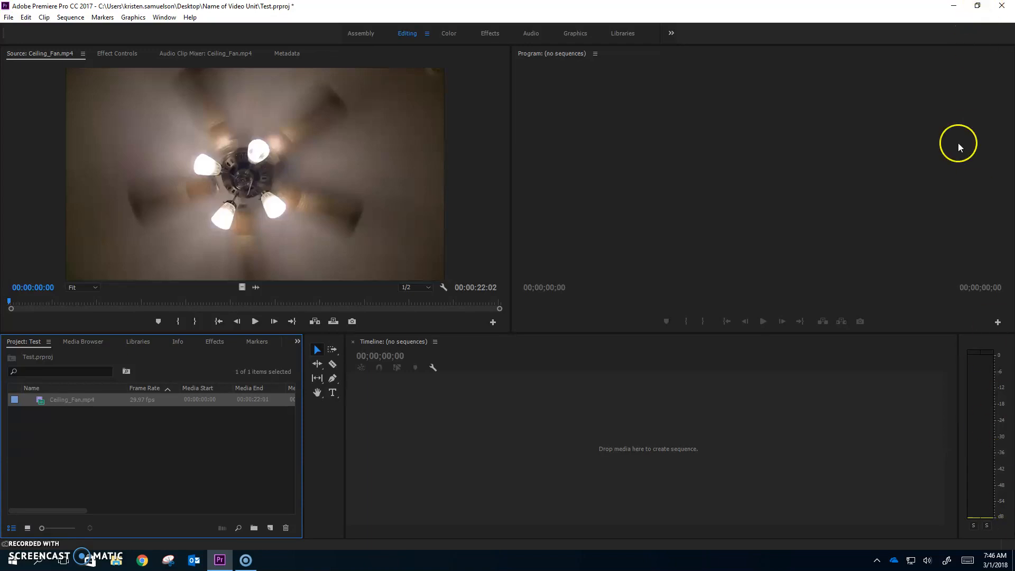
Resize the Premiere window and show the Project panel in Icon view.
click(977, 6)
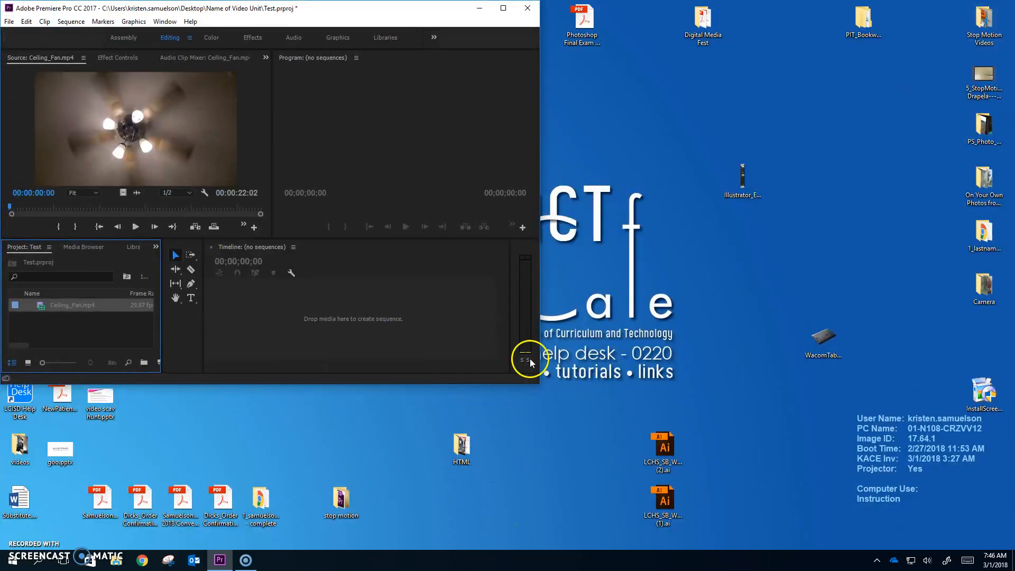
drag(540, 383, 1012, 516)
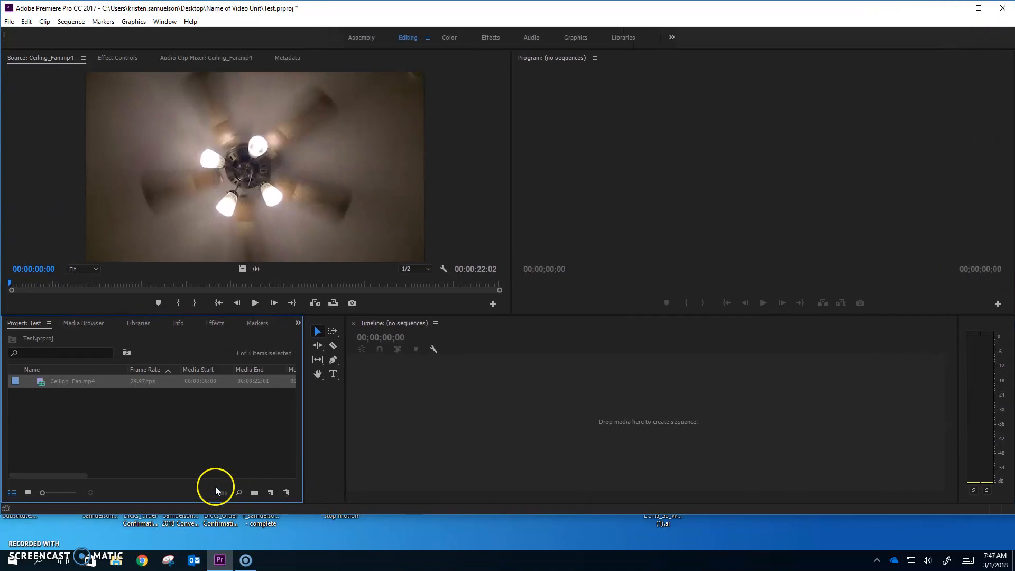
click(28, 493)
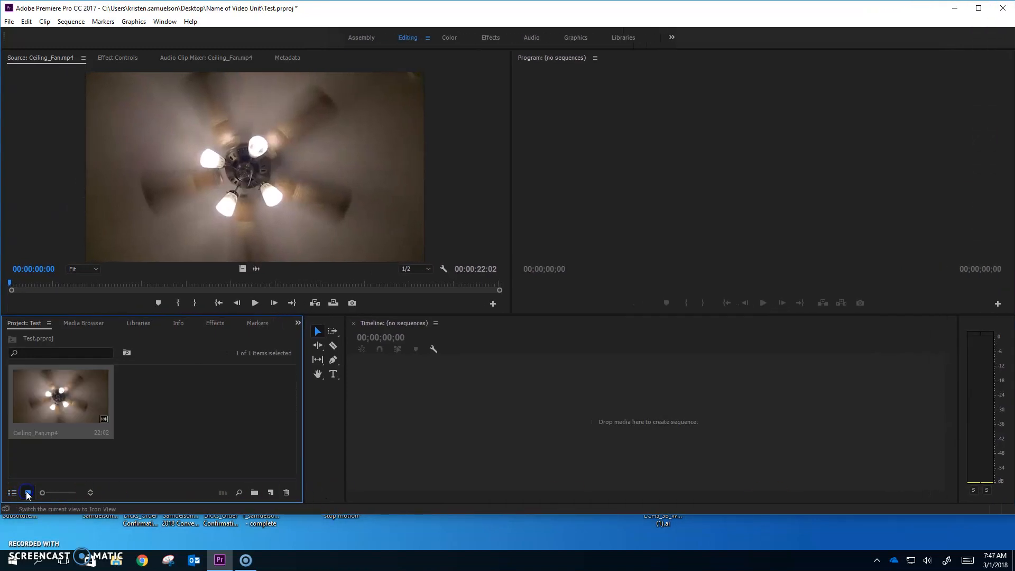
click(12, 492)
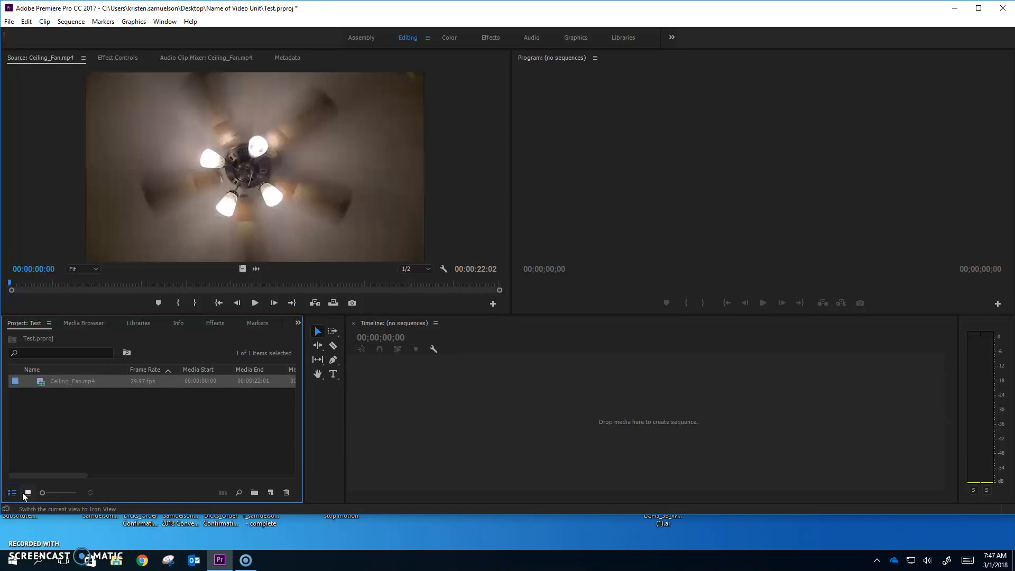
click(27, 492)
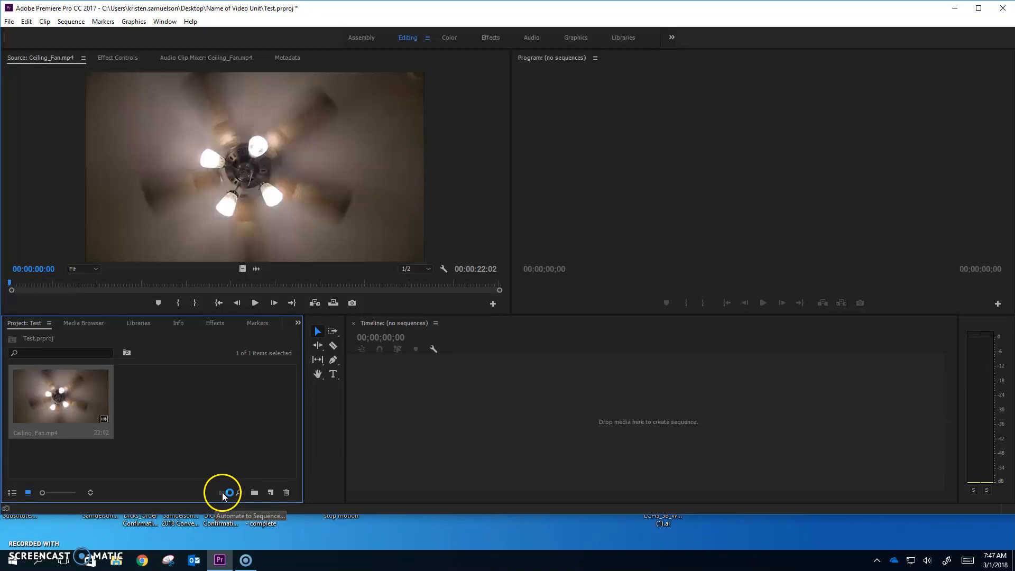
Maximize the window and drag Ceiling_Fan.mp4 onto the empty timeline to create its sequence.
click(975, 11)
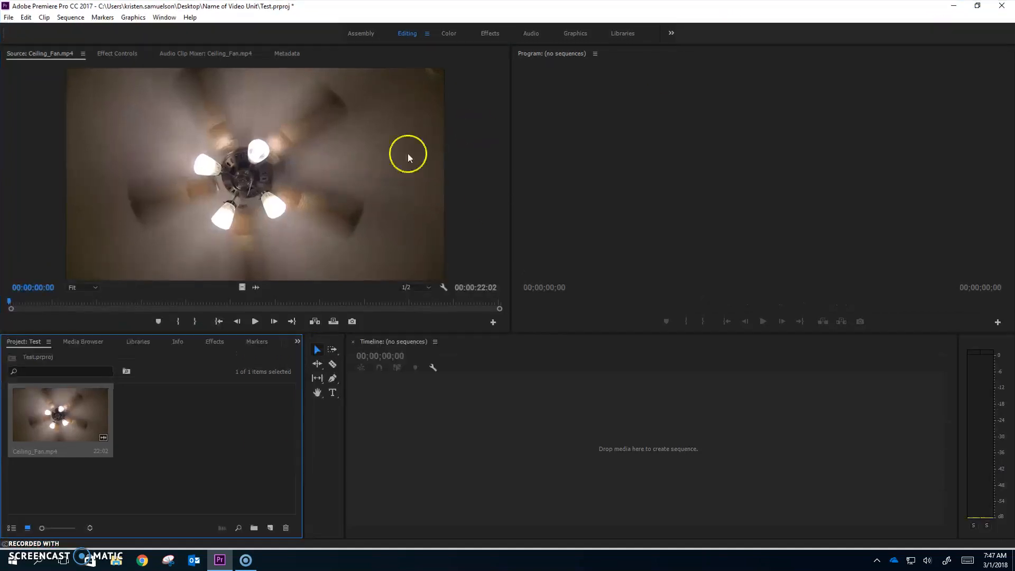
drag(35, 416, 427, 433)
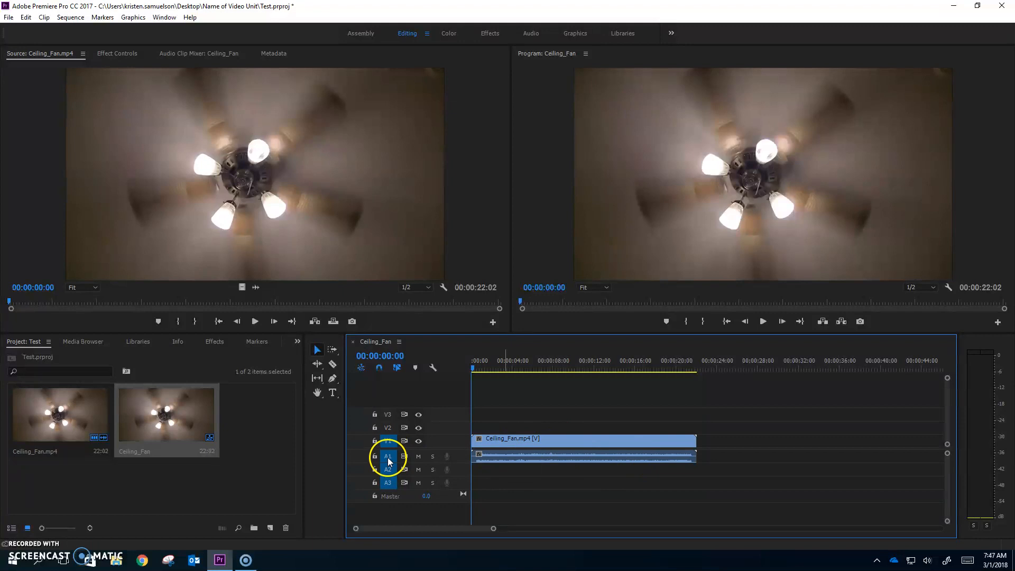
click(375, 441)
click(374, 456)
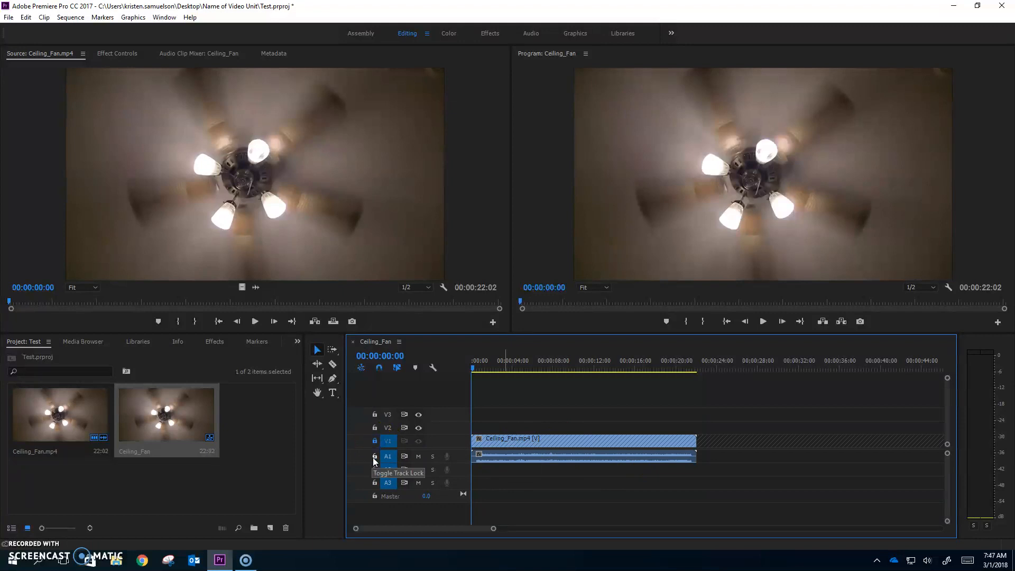
click(374, 442)
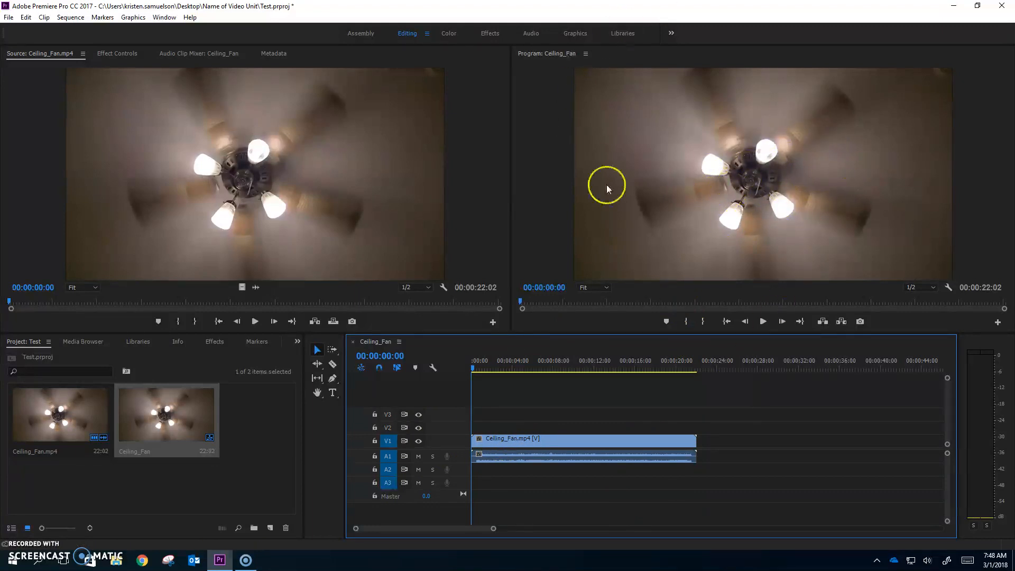
click(601, 287)
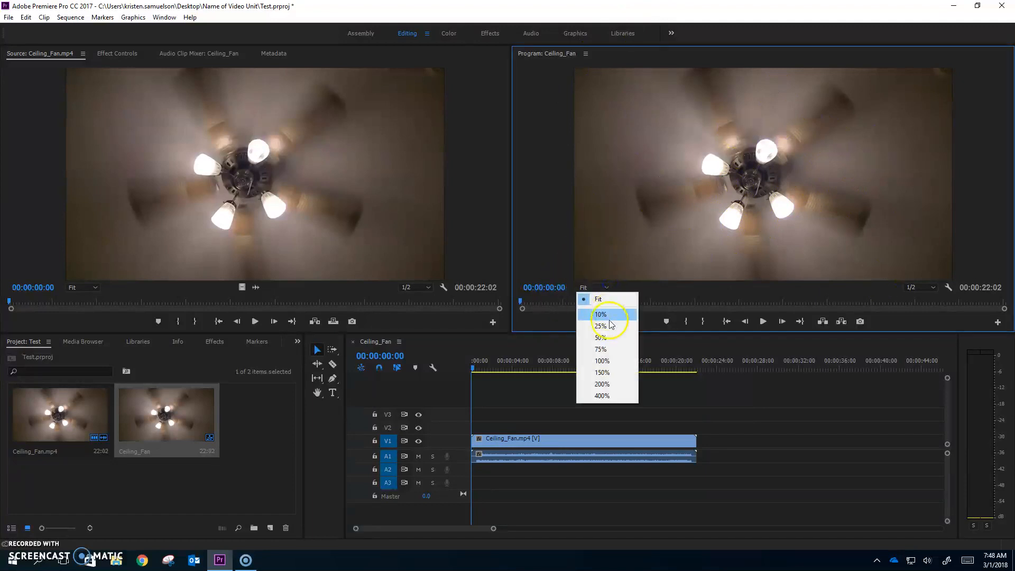
click(600, 306)
click(602, 287)
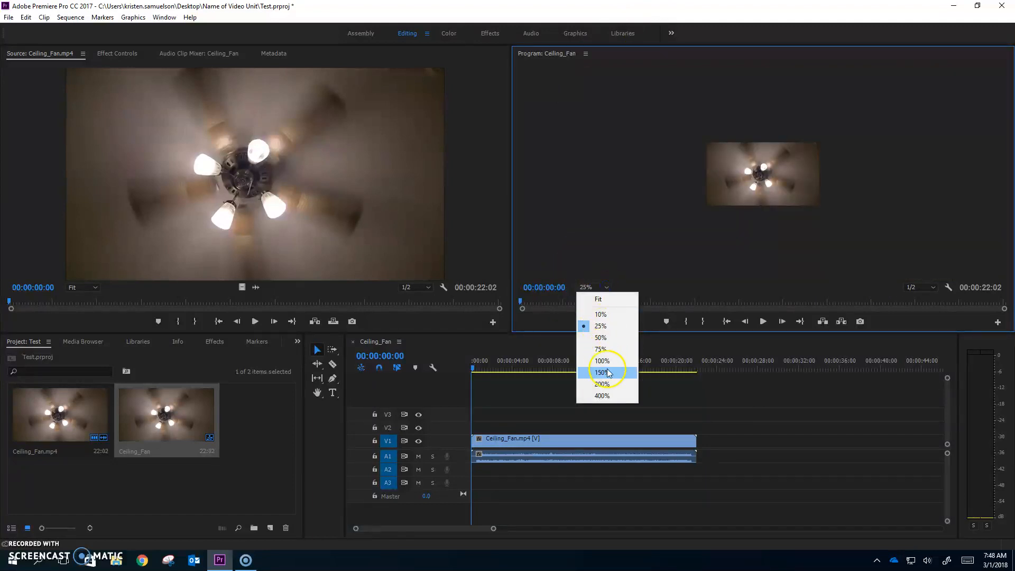
click(607, 374)
click(603, 287)
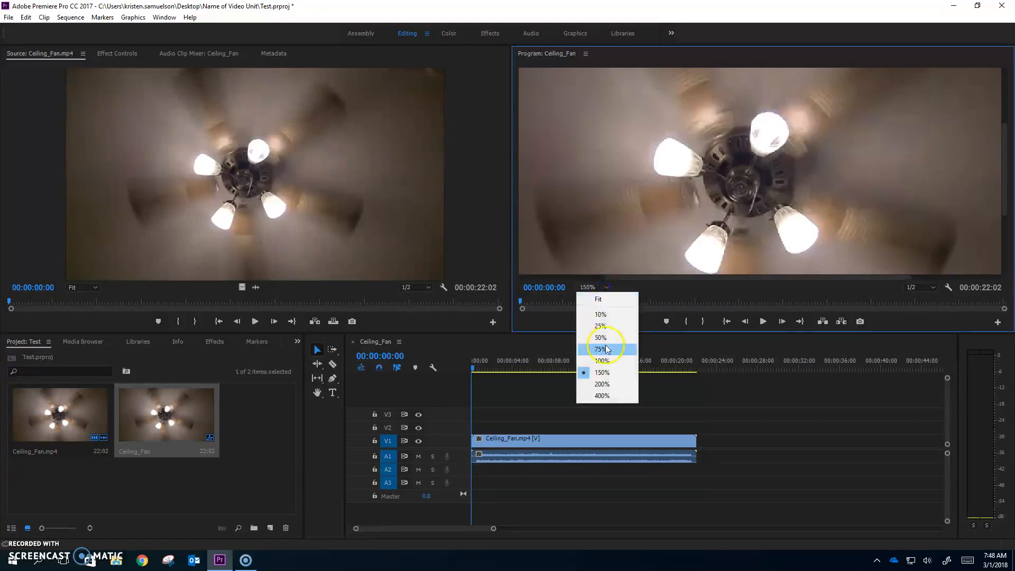
click(598, 295)
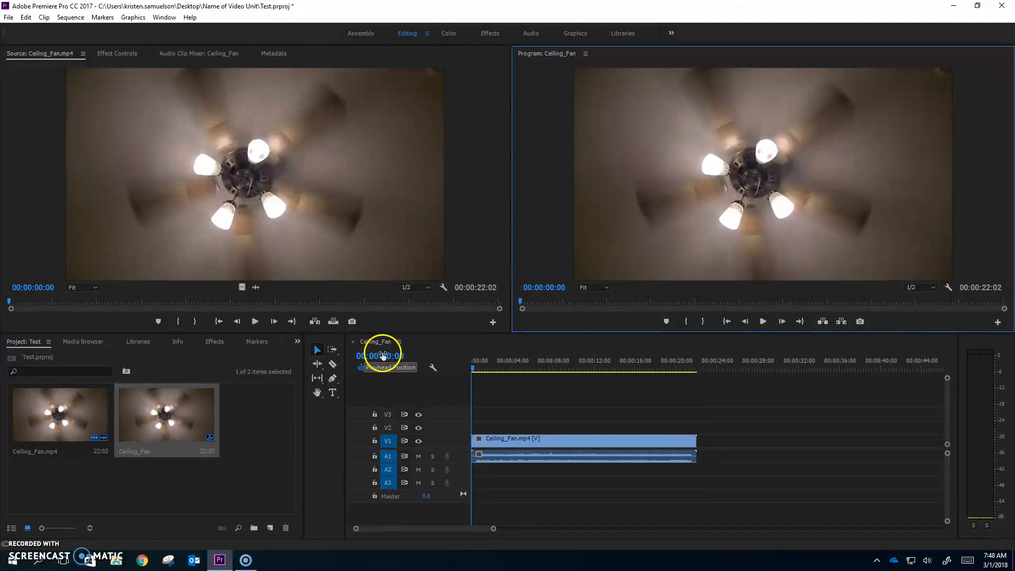
Preview the Ceiling_Fan sequence by scrubbing and playback, then open the File menu.
mouse_move(474, 367)
mouse_down()
mouse_move(503, 370)
mouse_move(471, 368)
mouse_up()
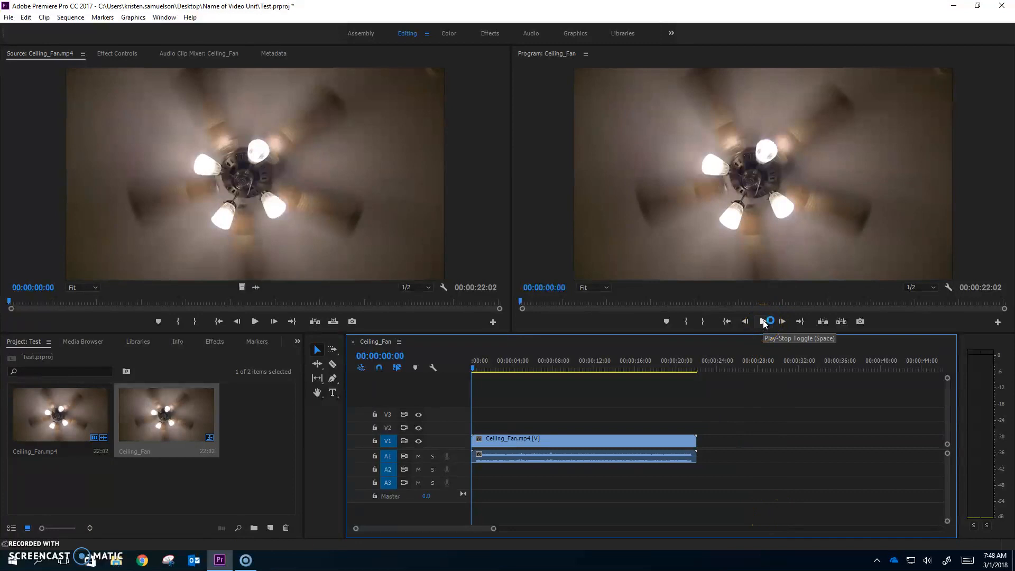
click(750, 483)
click(743, 491)
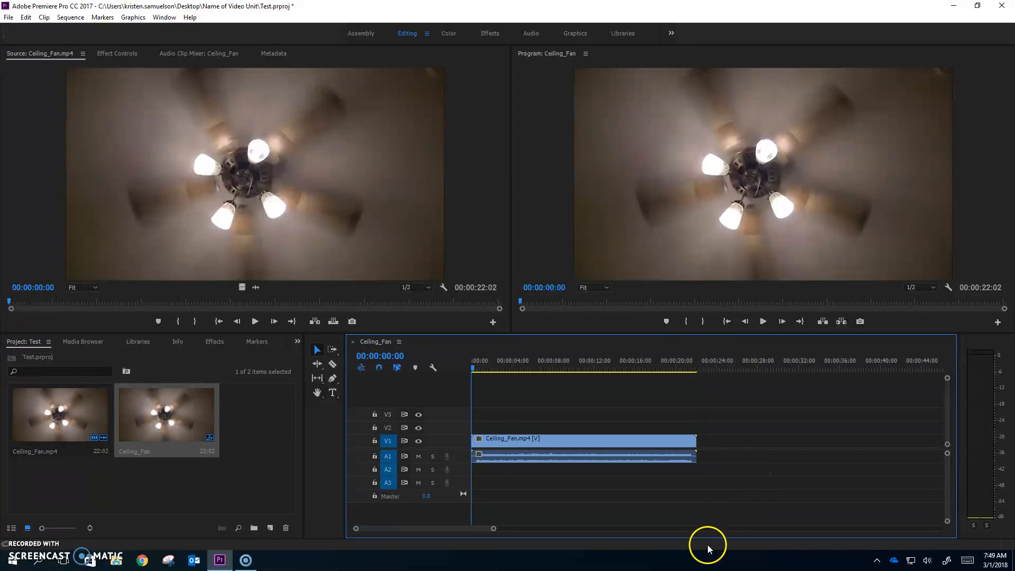
click(12, 18)
Save the project as Test.prproj via Save As, replacing the existing file in the Name of Video Unit folder.
click(9, 17)
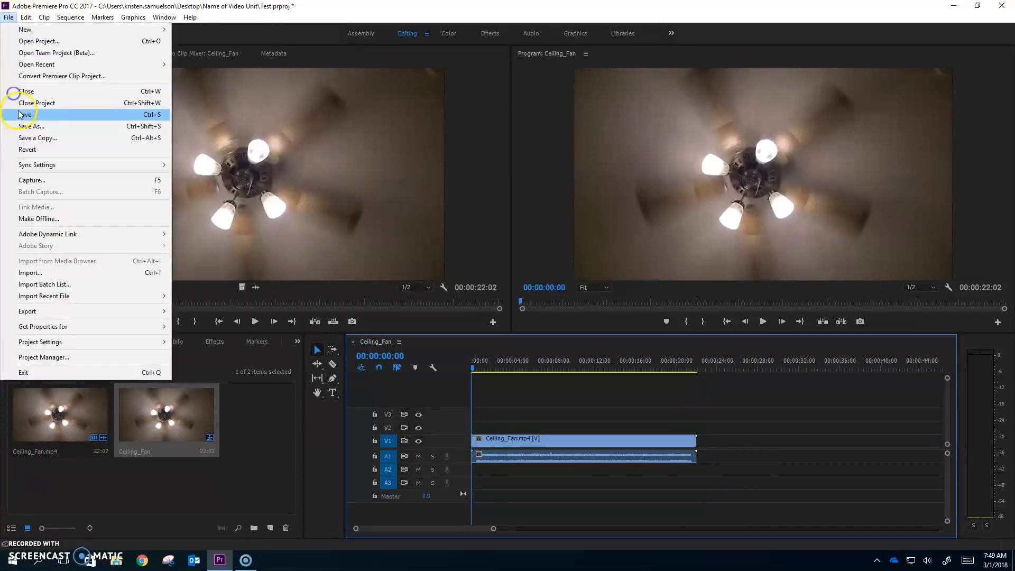
click(32, 126)
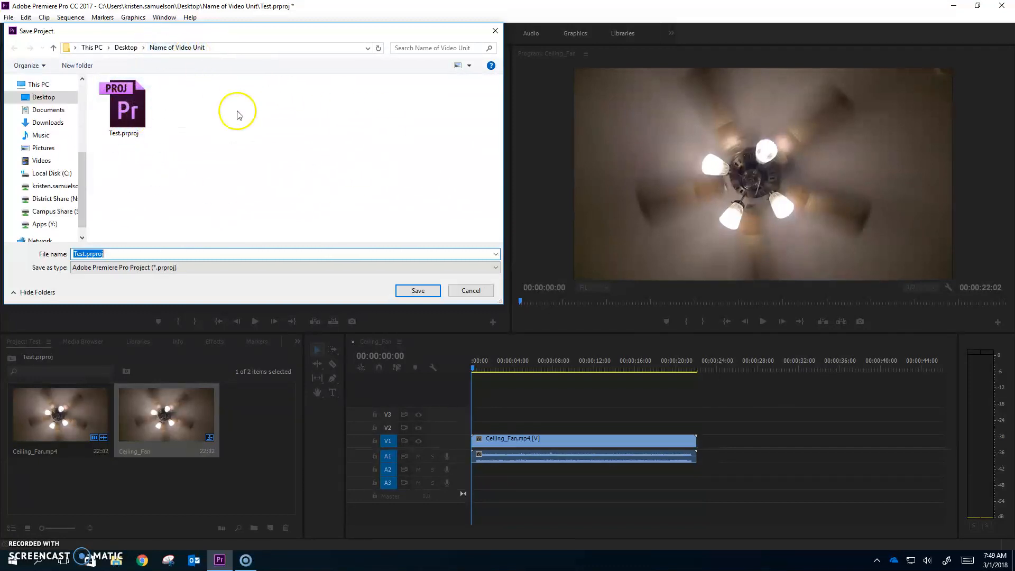
click(426, 295)
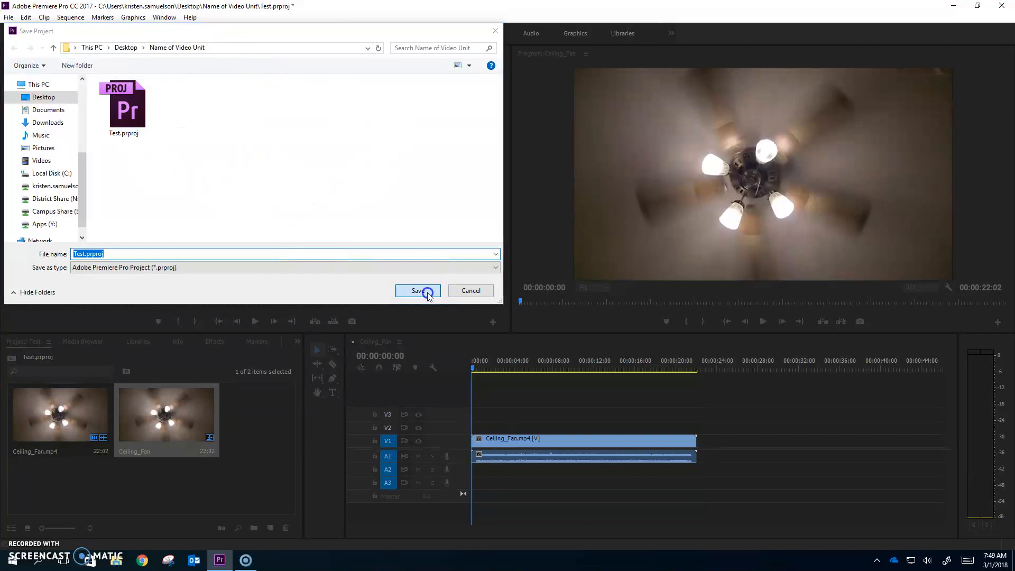
click(570, 295)
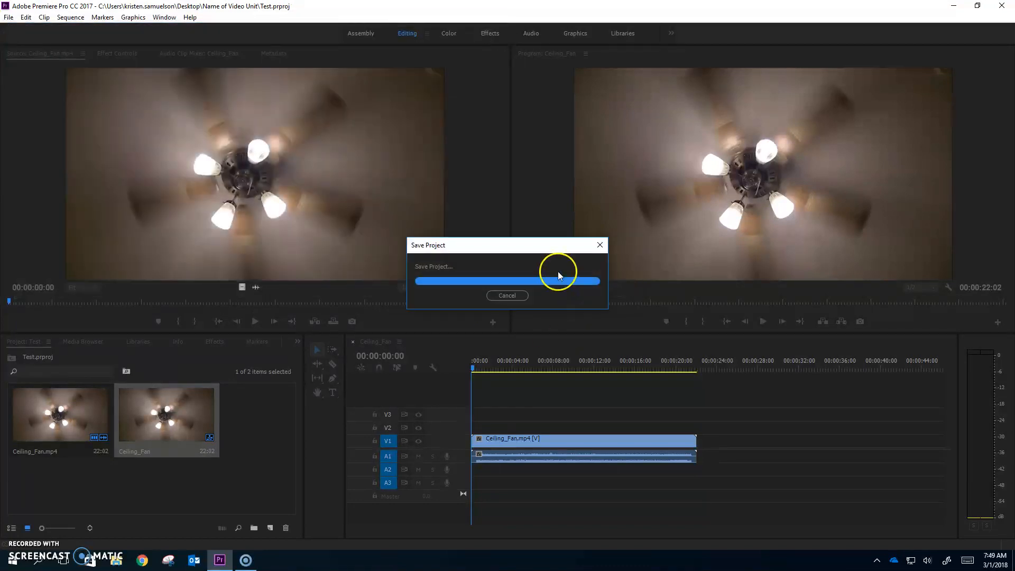
click(7, 18)
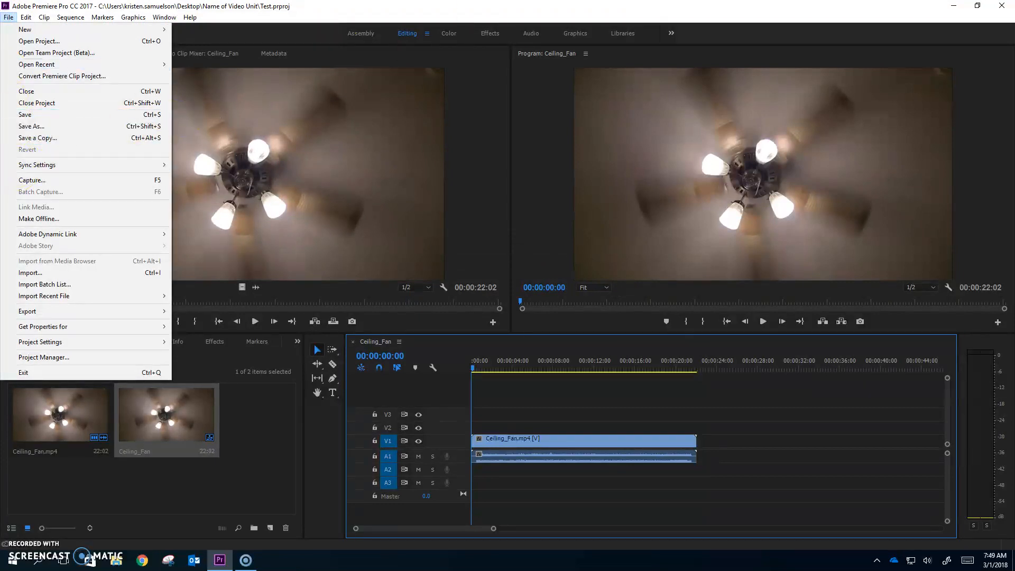
click(846, 17)
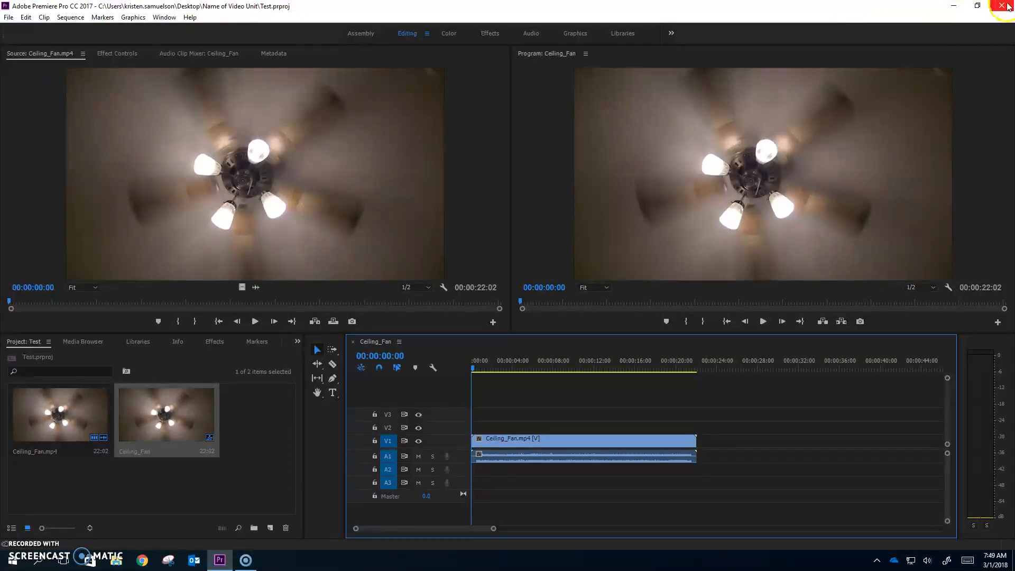